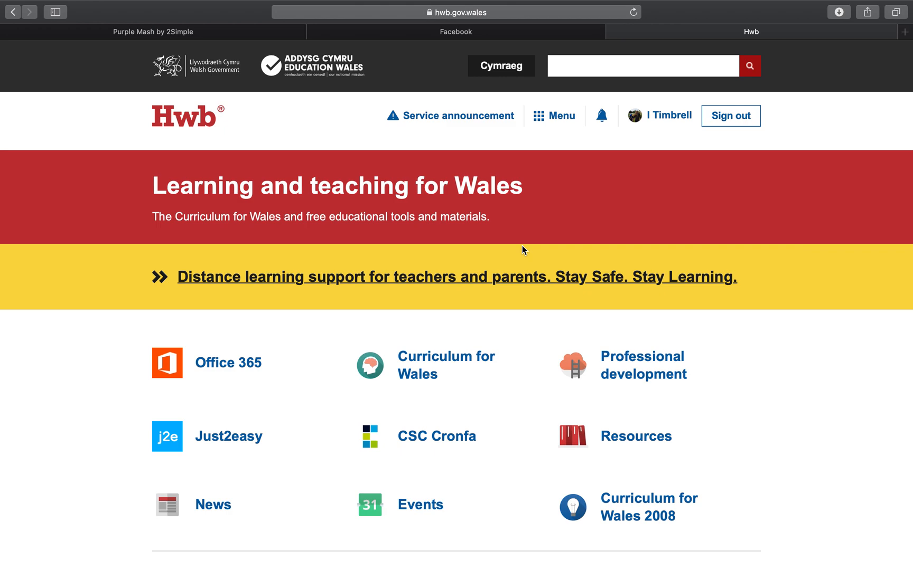
Step: Open Just2easy from Hwb, launch JIT5 and switch to its animate activity
{"action": "left_click", "coordinate": [238, 436]}
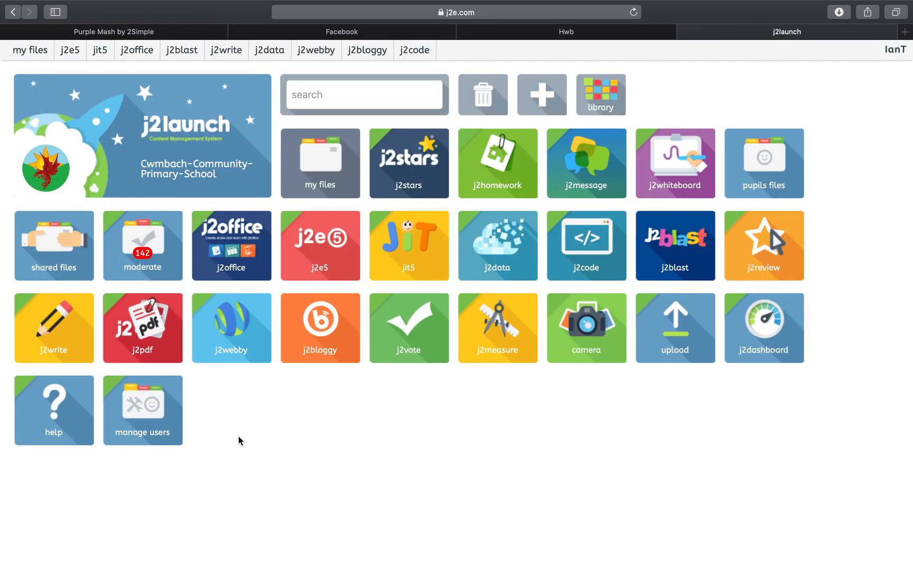
{"action": "left_click", "coordinate": [412, 256]}
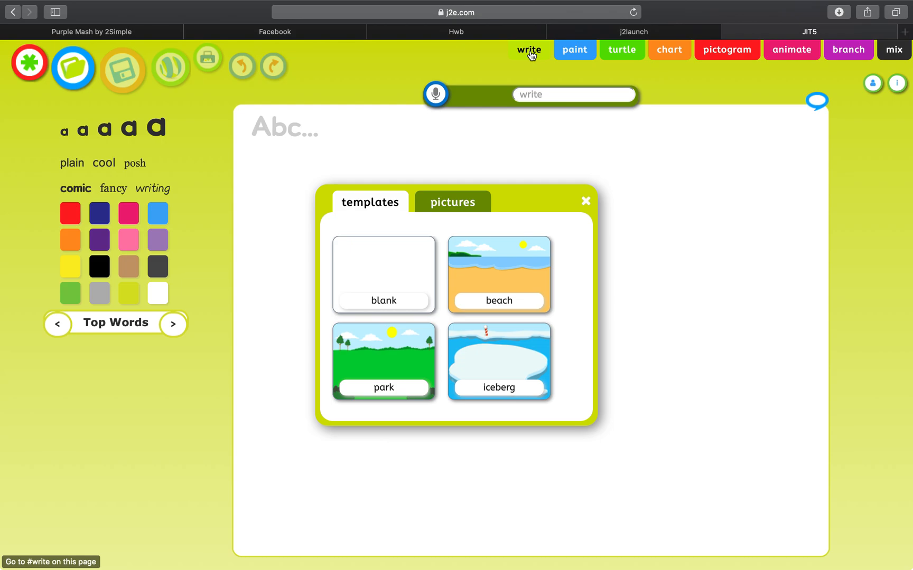
{"action": "left_click", "coordinate": [807, 53]}
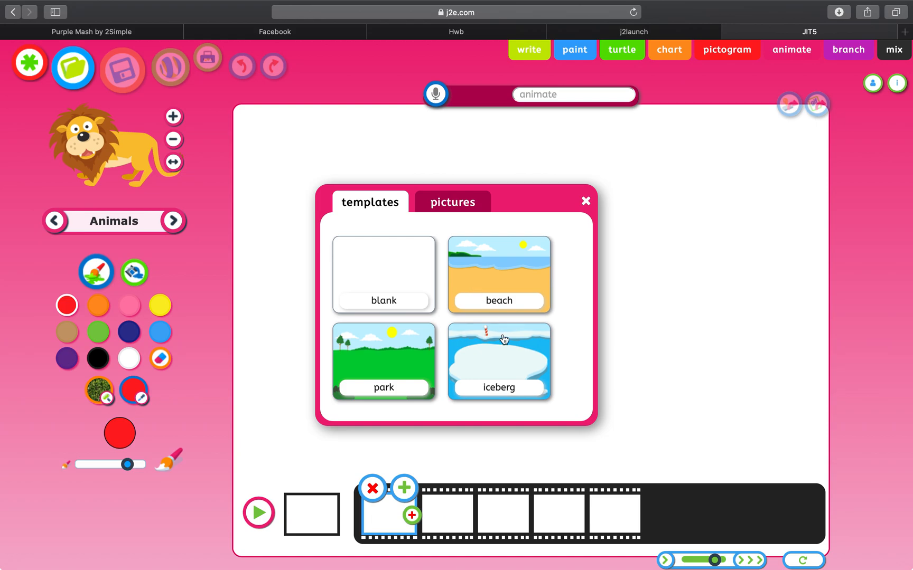
Step: Browse the animation templates and use the track scene as the background
{"action": "scroll", "coordinate": [505, 339], "scroll_direction": "down", "scroll_amount": 10}
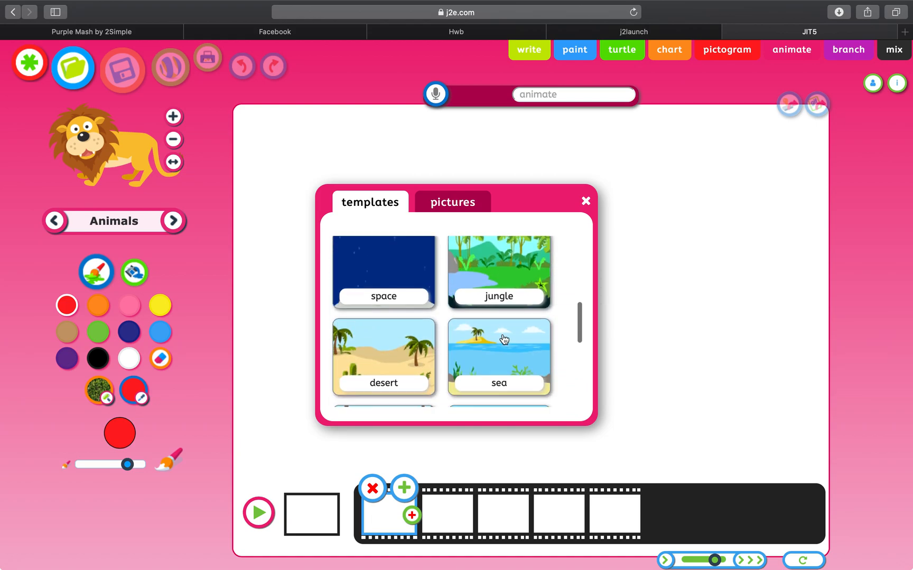
{"action": "scroll", "coordinate": [505, 340], "scroll_direction": "up", "scroll_amount": 3}
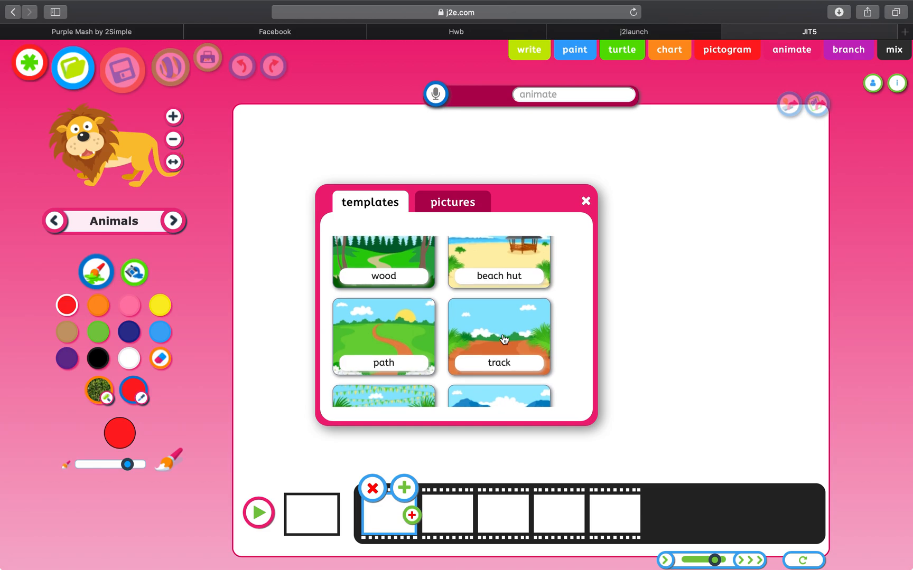
{"action": "scroll", "coordinate": [505, 340], "scroll_direction": "up", "scroll_amount": 3}
{"action": "scroll", "coordinate": [505, 340], "scroll_direction": "down", "scroll_amount": 3}
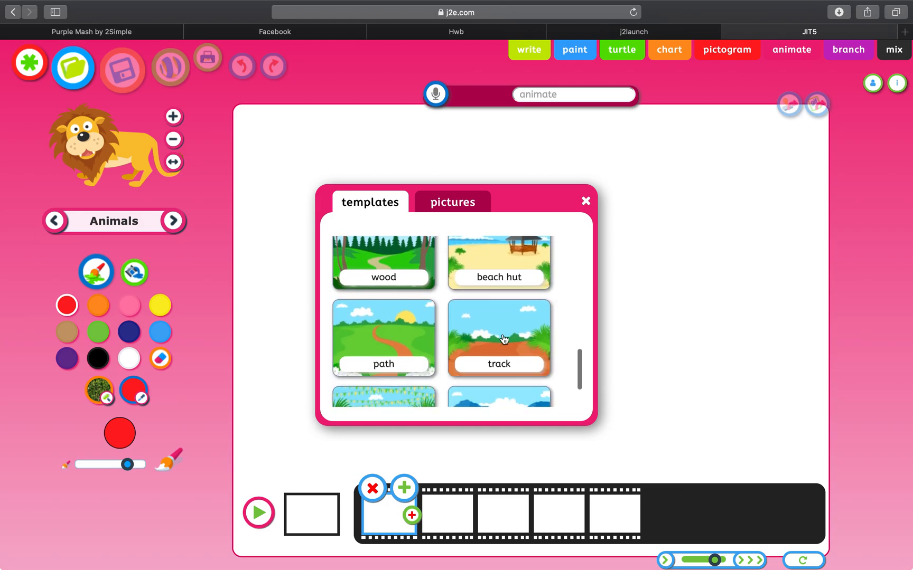
{"action": "left_click", "coordinate": [503, 339]}
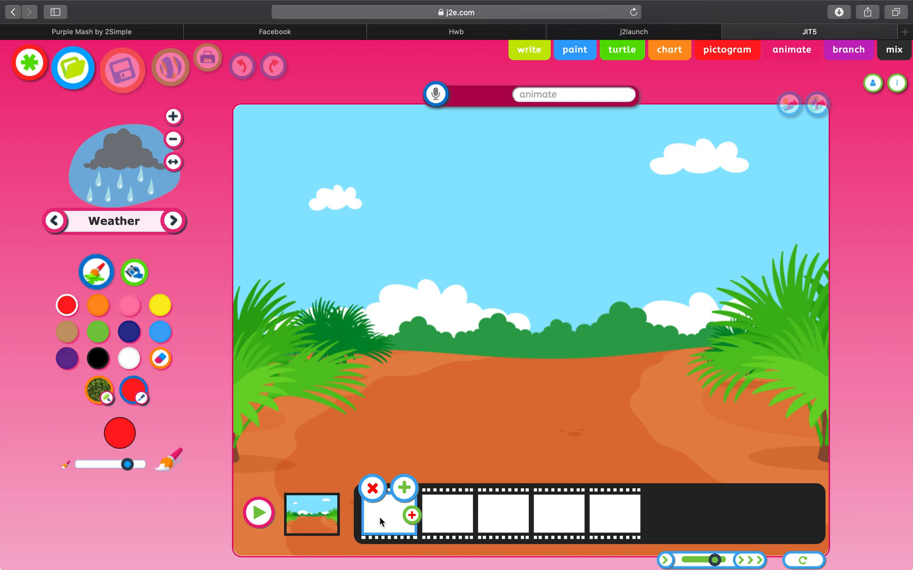
Step: Choose the orange-haired boy in the green jumper from the People clip art
{"action": "left_click", "coordinate": [120, 228]}
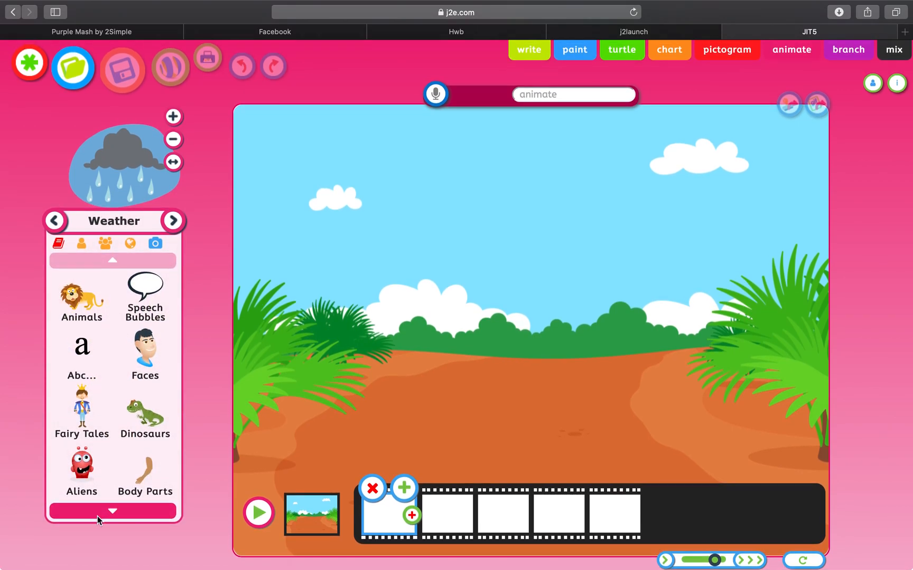
{"action": "left_click", "coordinate": [114, 511]}
{"action": "left_click", "coordinate": [110, 469]}
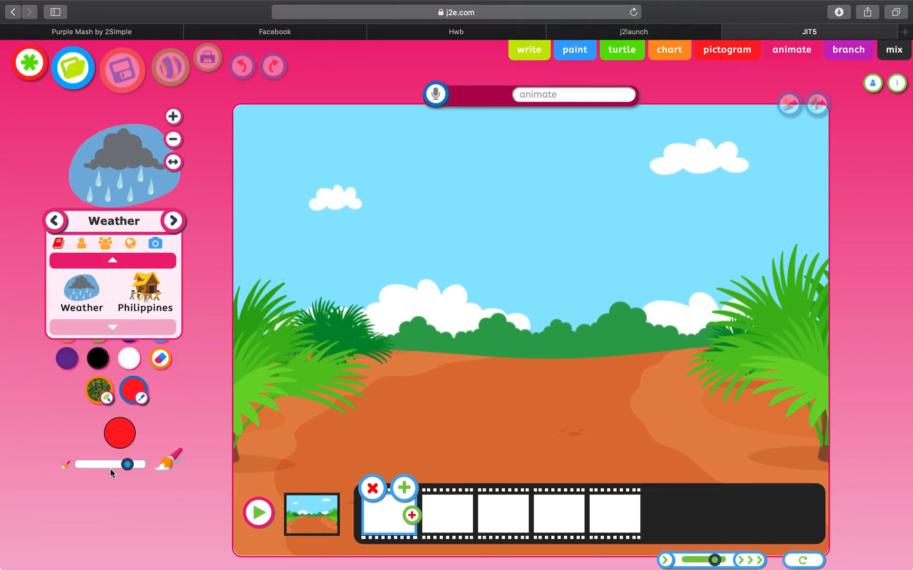
{"action": "left_click", "coordinate": [116, 261]}
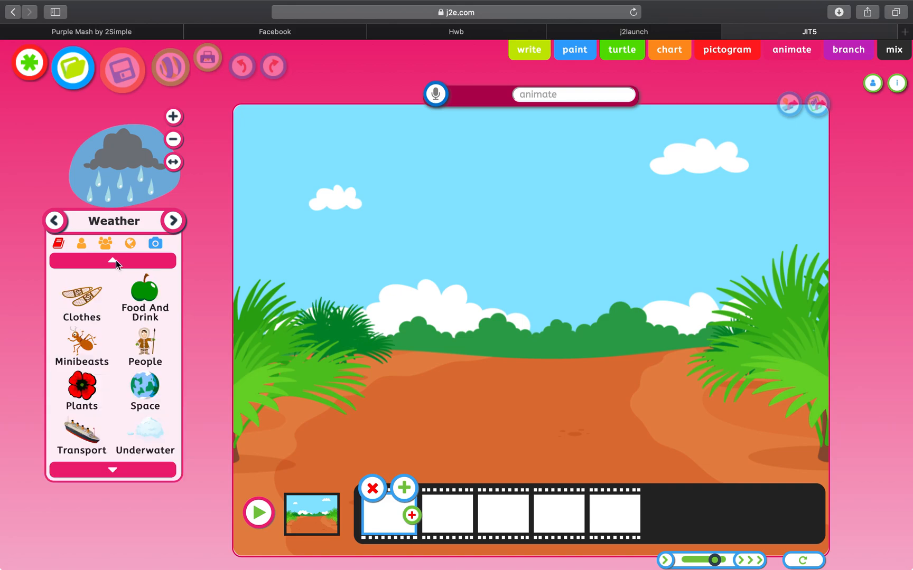
{"action": "left_click", "coordinate": [146, 346]}
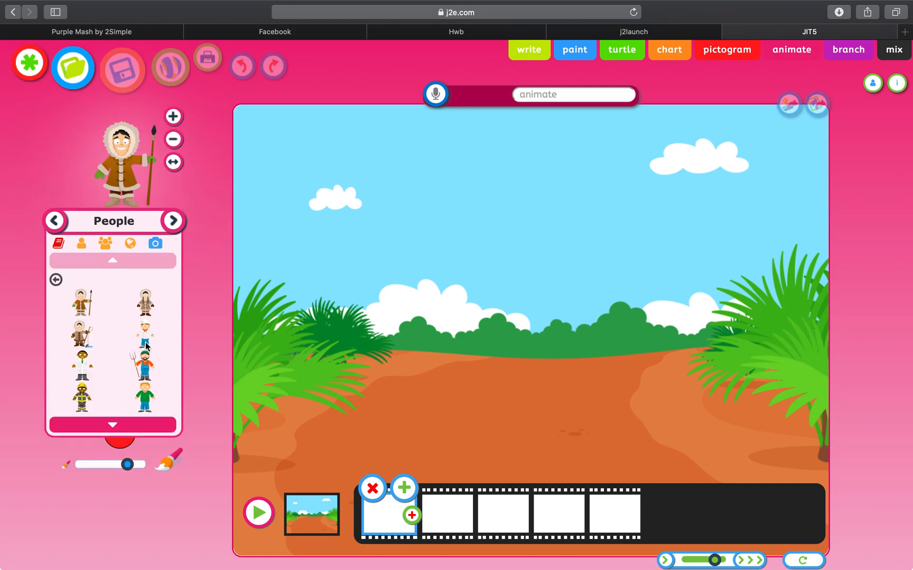
{"action": "left_click", "coordinate": [144, 401]}
Step: Adjust the boy's size, flip him and place him on the left side of the track in the first frame
{"action": "left_click_drag", "start_coordinate": [141, 156], "coordinate": [200, 134]}
{"action": "left_click", "coordinate": [174, 116]}
{"action": "left_click", "coordinate": [173, 116]}
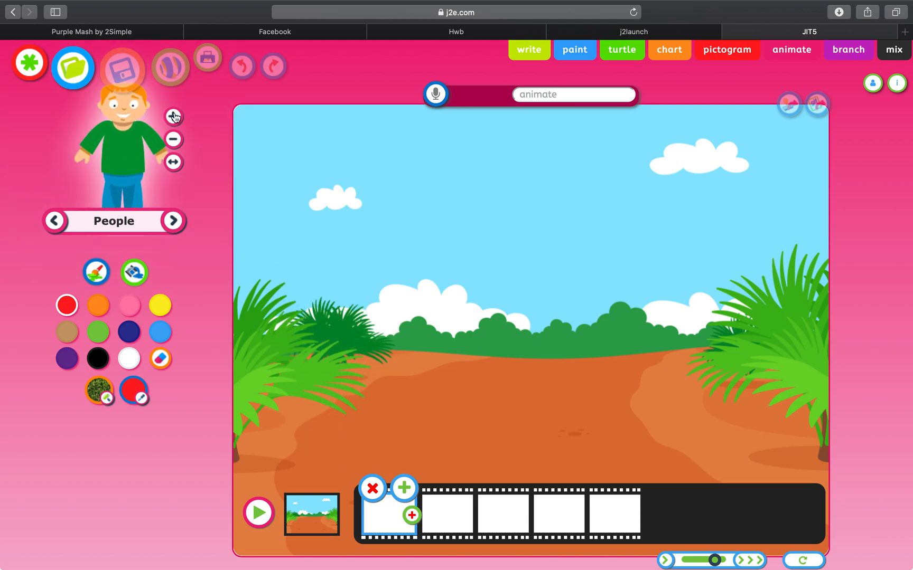
{"action": "left_click", "coordinate": [173, 140]}
{"action": "left_click", "coordinate": [173, 139]}
{"action": "left_click", "coordinate": [173, 140]}
{"action": "left_click", "coordinate": [176, 161]}
{"action": "left_click_drag", "start_coordinate": [129, 159], "coordinate": [175, 117]}
{"action": "left_click", "coordinate": [173, 117]}
{"action": "left_click_drag", "start_coordinate": [127, 153], "coordinate": [369, 370]}
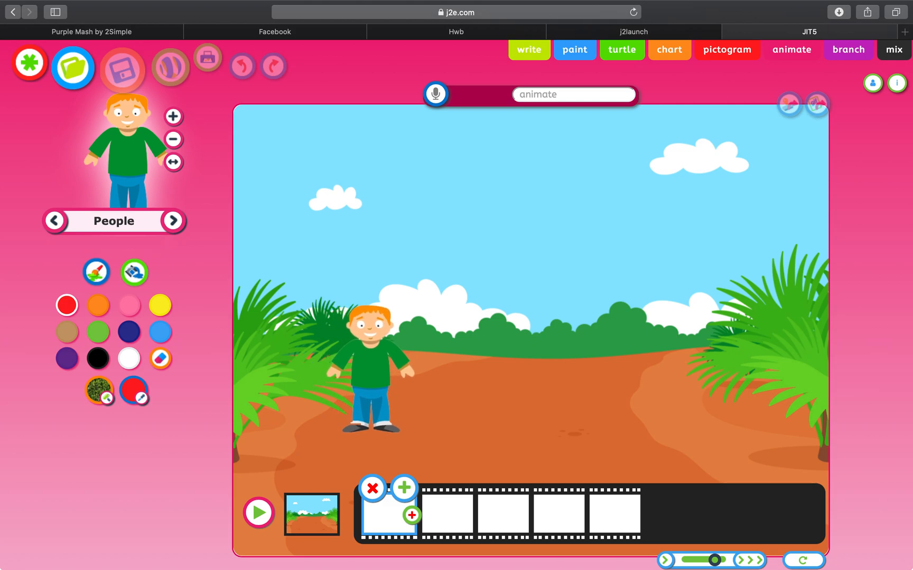
{"action": "left_click", "coordinate": [368, 372]}
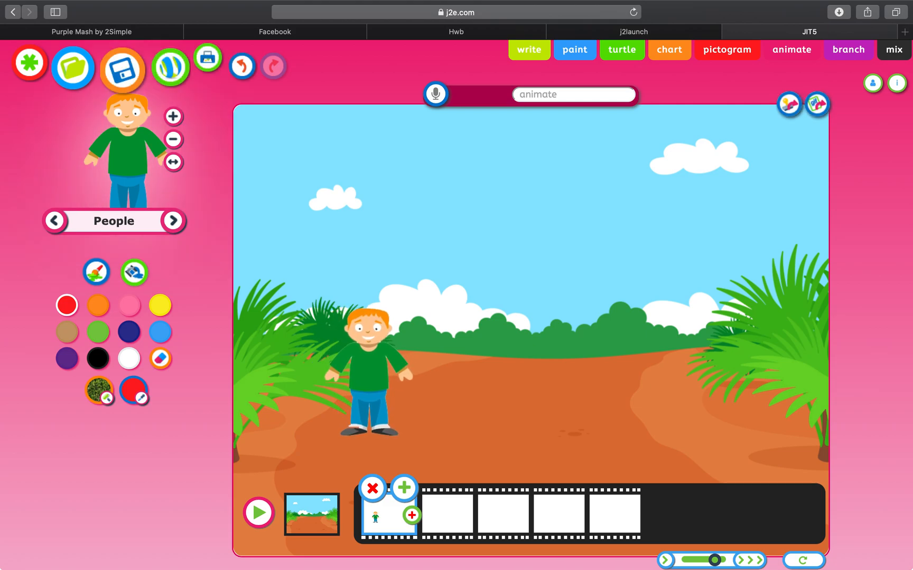
Step: Choose the brown-haired girl in the blue top from the People clip art and place her on the right side of the scene
{"action": "left_click", "coordinate": [123, 227]}
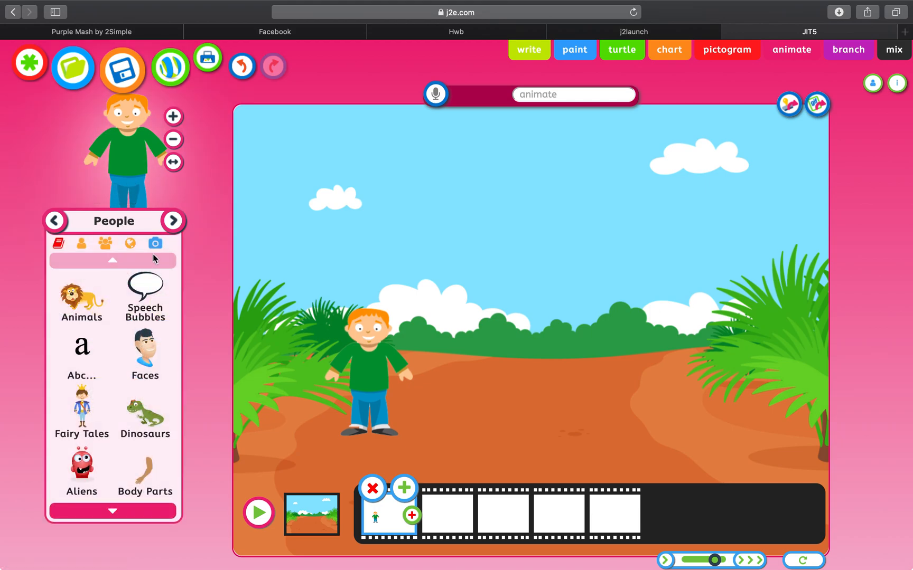
{"action": "left_click", "coordinate": [171, 222]}
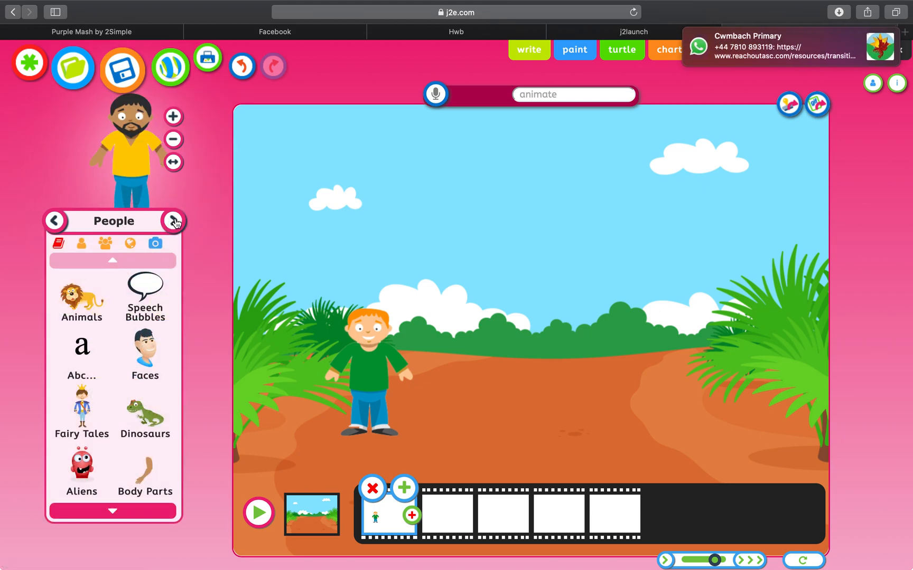
{"action": "left_click", "coordinate": [172, 222]}
{"action": "left_click", "coordinate": [59, 222]}
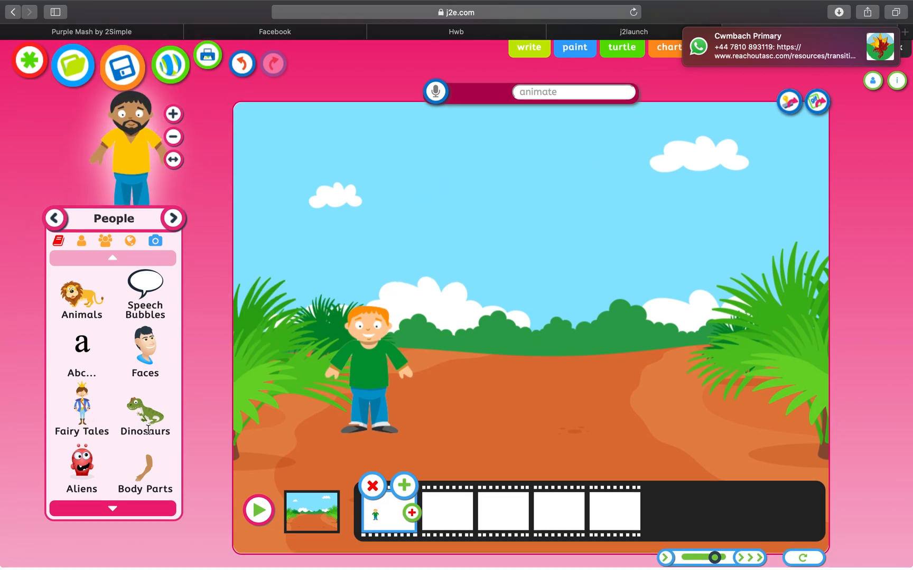
{"action": "left_click", "coordinate": [134, 511]}
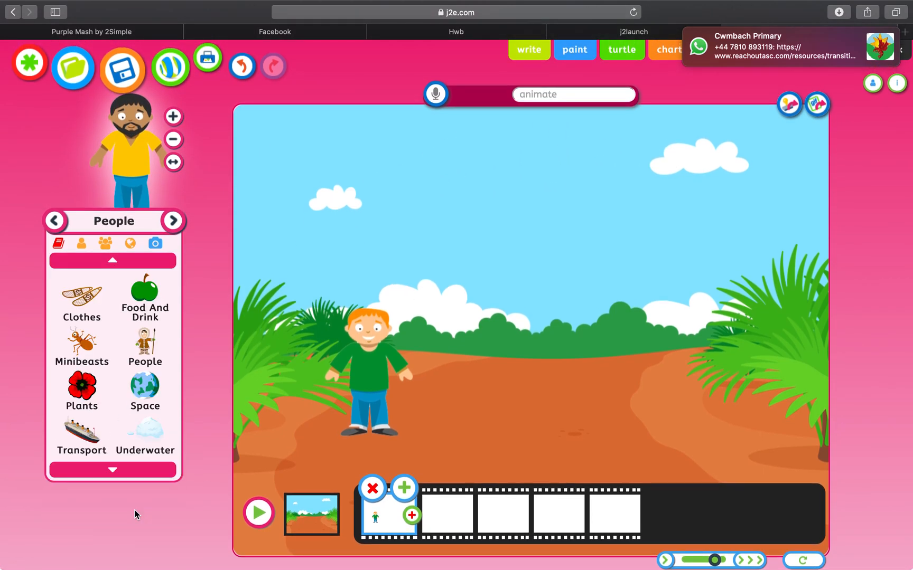
{"action": "left_click", "coordinate": [146, 343]}
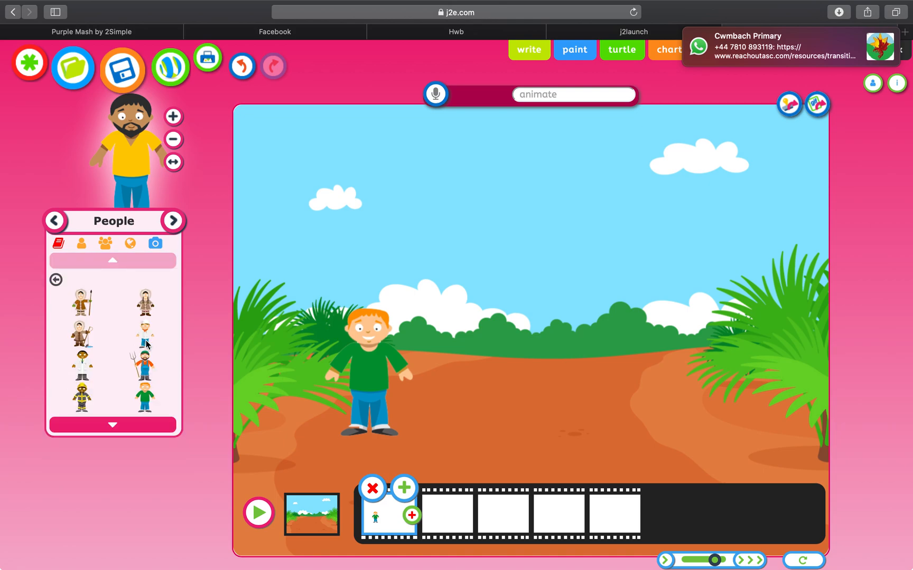
{"action": "left_click", "coordinate": [133, 425]}
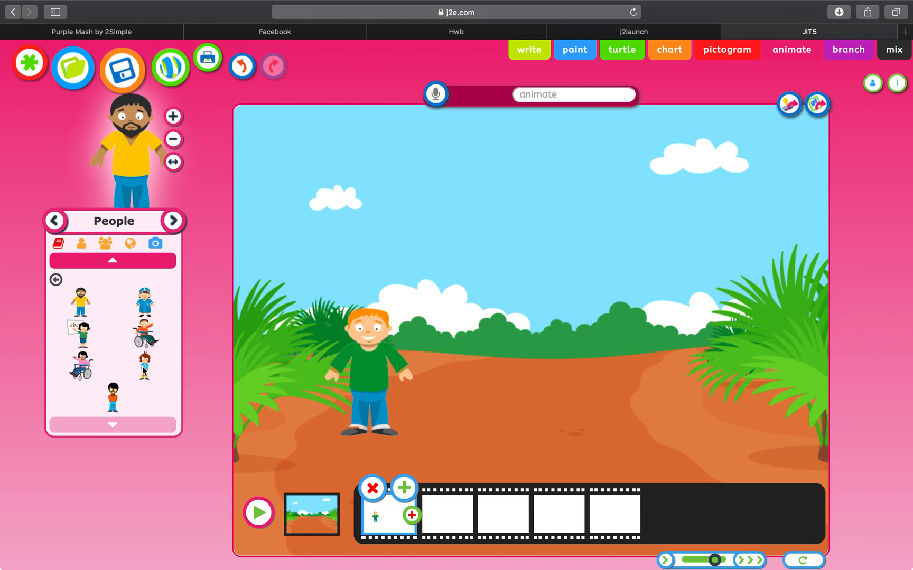
{"action": "left_click", "coordinate": [144, 367]}
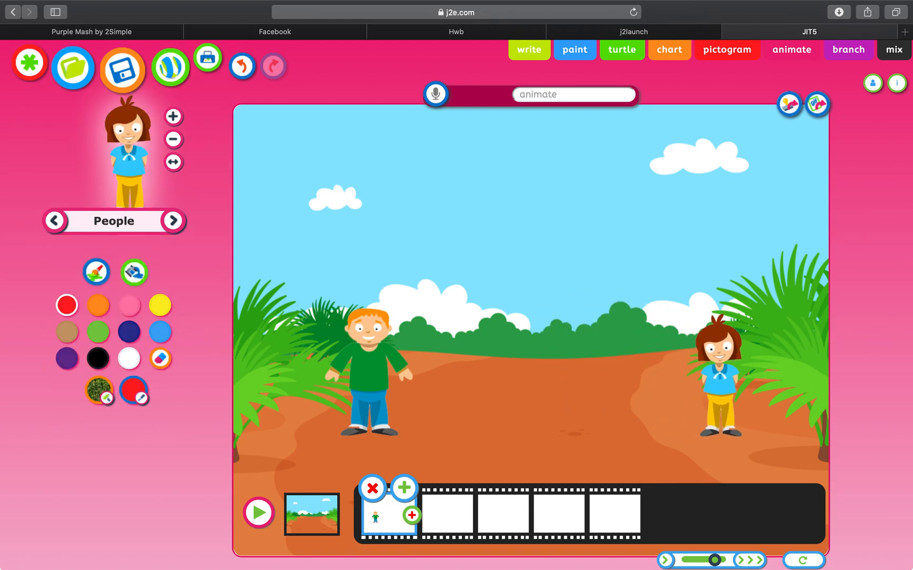
Step: Switch to the bearded man in the yellow shirt and place him between the boy and the girl in the first frame
{"action": "left_click", "coordinate": [61, 222]}
{"action": "left_click", "coordinate": [61, 222]}
{"action": "left_click", "coordinate": [61, 221]}
{"action": "left_click", "coordinate": [60, 222]}
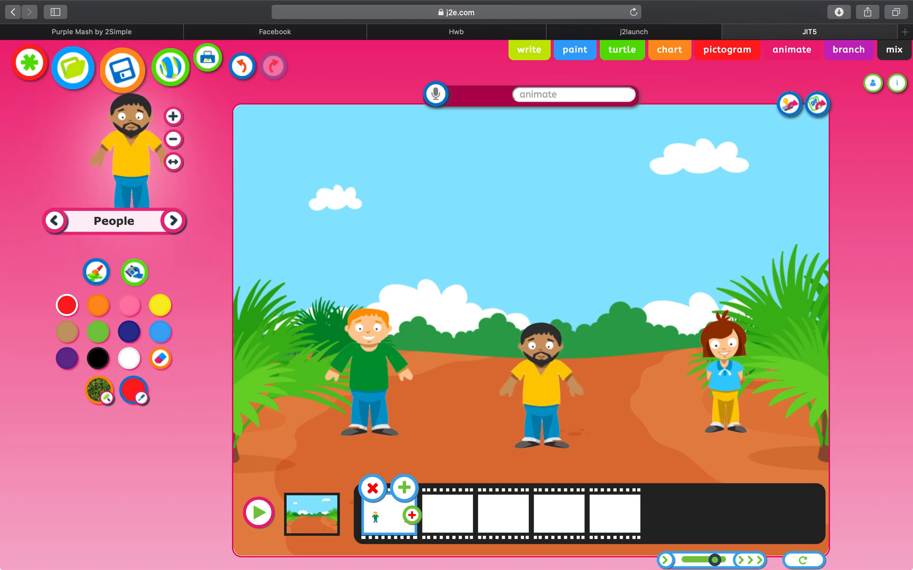
{"action": "left_click", "coordinate": [527, 375]}
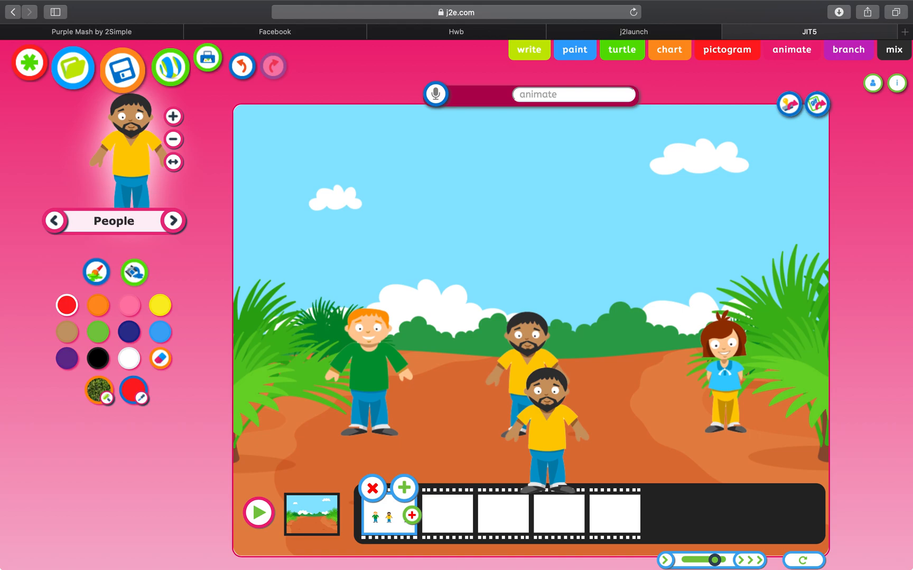
Step: Add four more frames, placing the man in the yellow shirt slightly further right in each one
{"action": "left_click", "coordinate": [404, 490]}
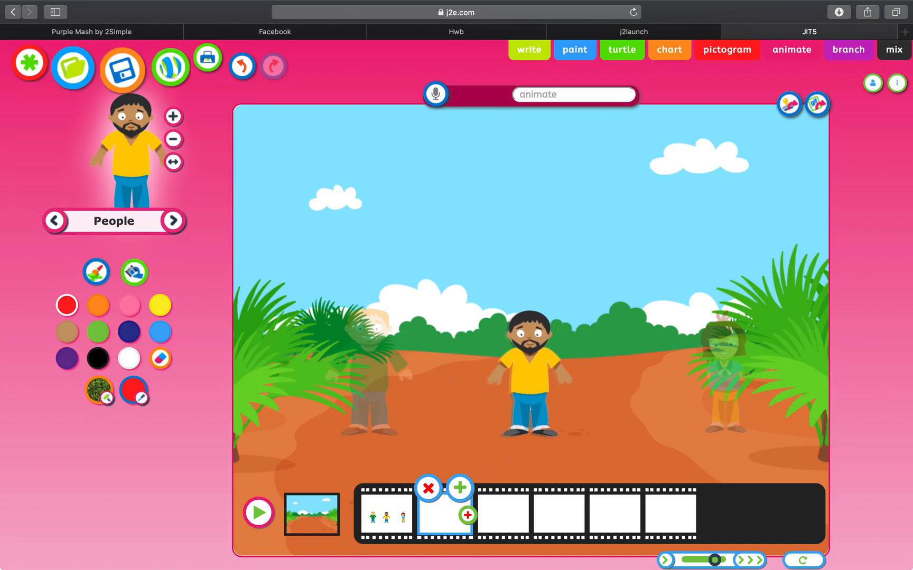
{"action": "left_click", "coordinate": [537, 373]}
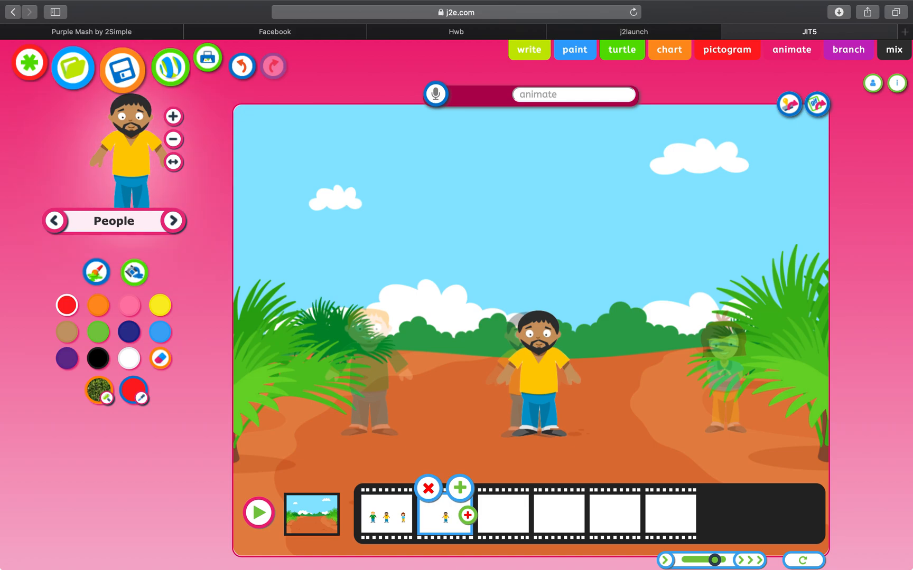
{"action": "left_click", "coordinate": [459, 489]}
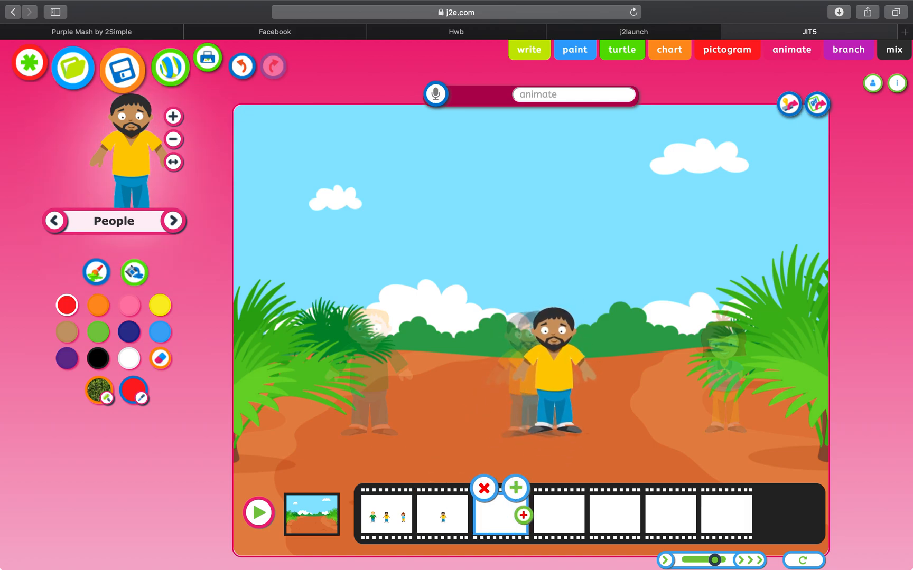
{"action": "left_click", "coordinate": [552, 372]}
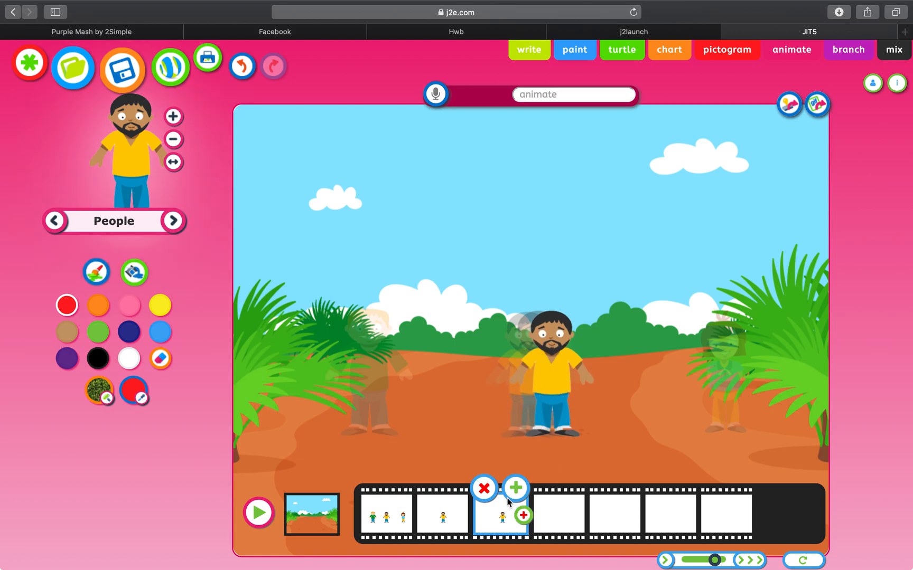
{"action": "left_click", "coordinate": [513, 489]}
{"action": "left_click", "coordinate": [565, 375]}
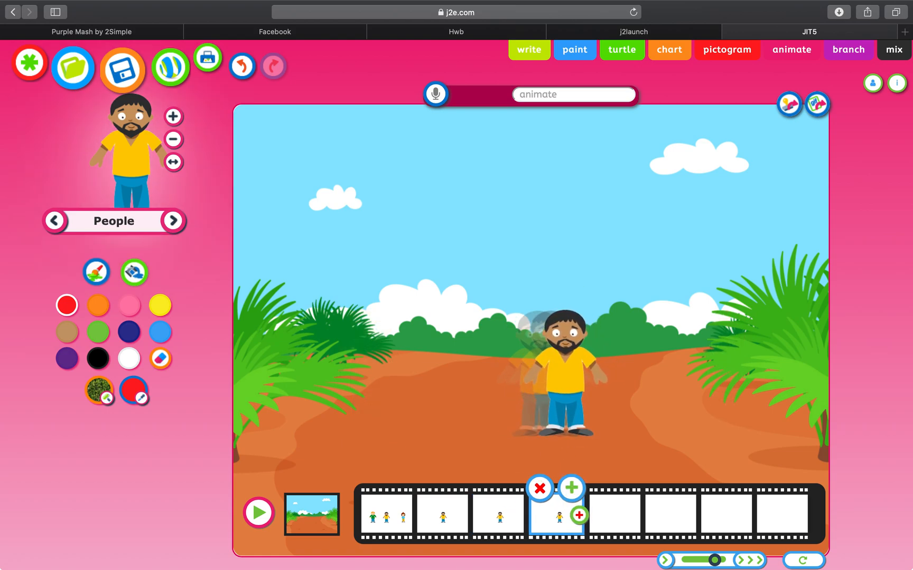
{"action": "left_click", "coordinate": [573, 489]}
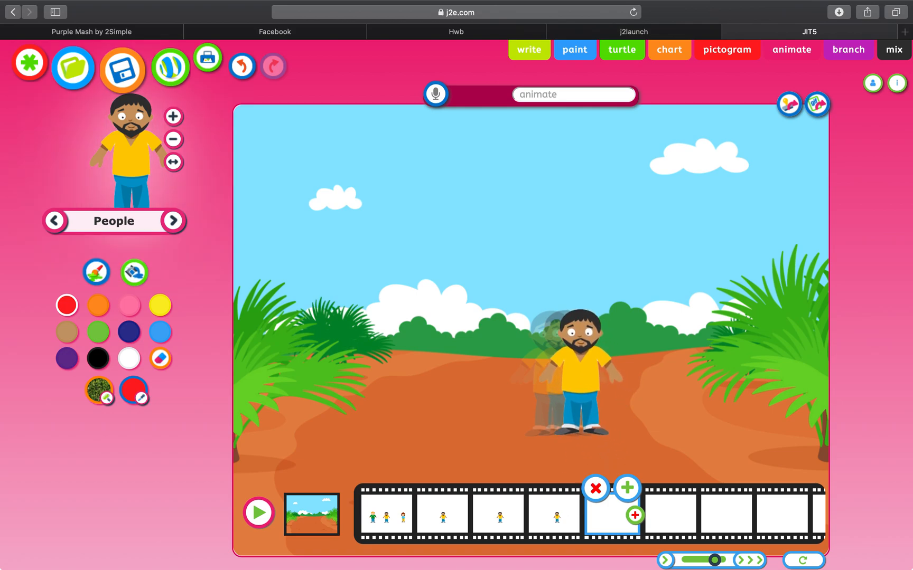
{"action": "left_click", "coordinate": [579, 373]}
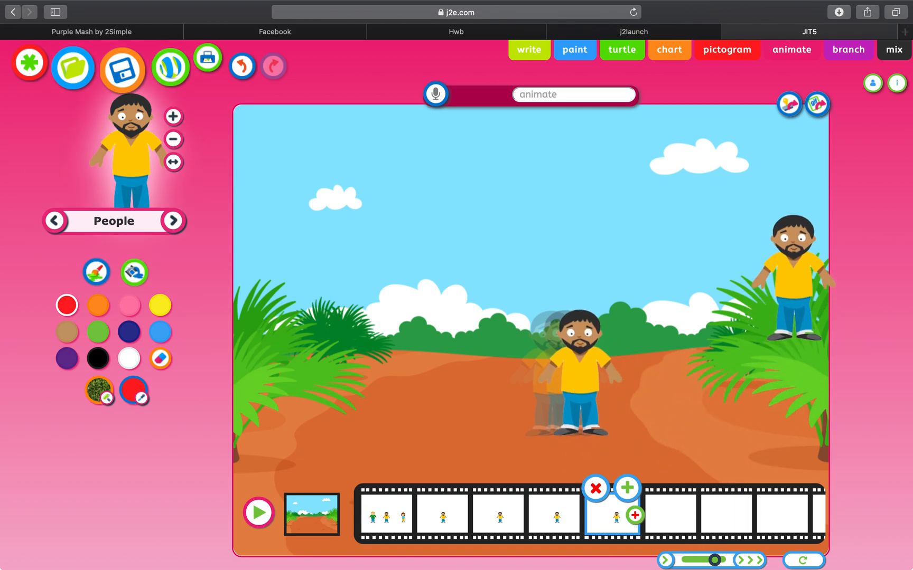
Step: Play the animation and compare the first frame with the fifth frame
{"action": "left_click", "coordinate": [258, 512]}
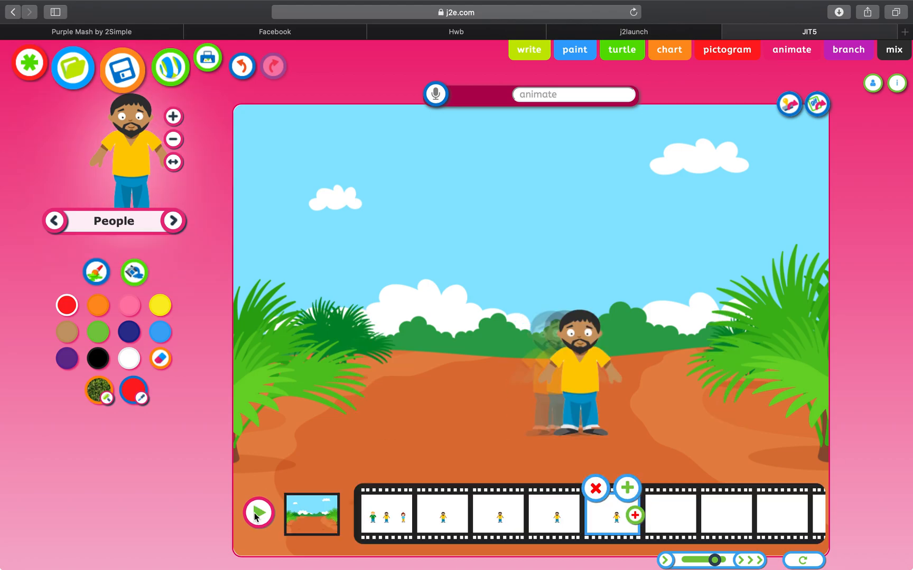
{"action": "left_click", "coordinate": [395, 519]}
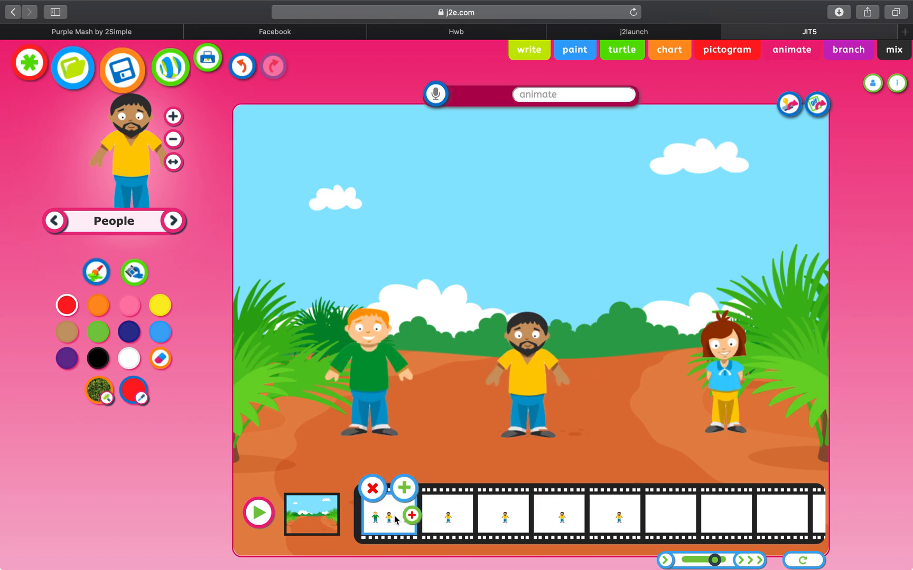
{"action": "left_click", "coordinate": [619, 518]}
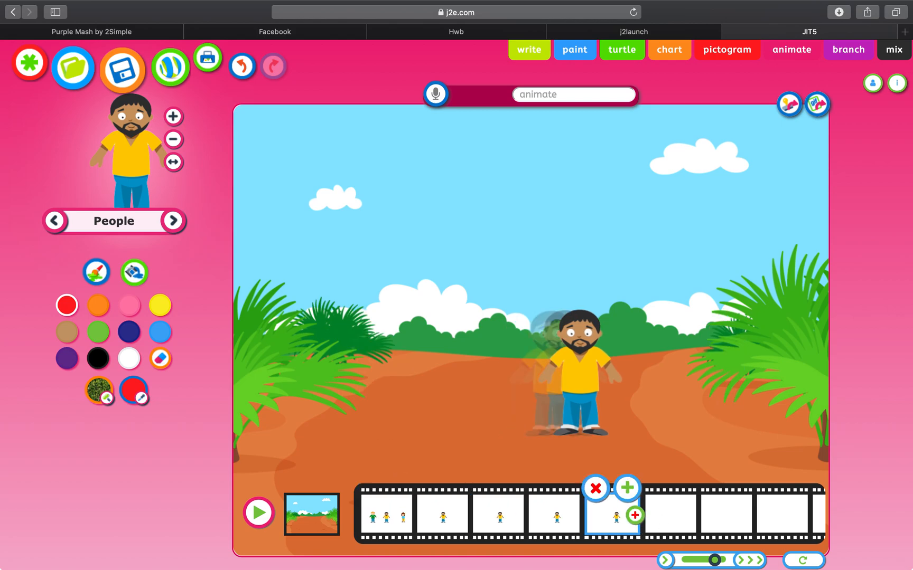
Step: Place a rounded rectangular speech bubble reading "Now we're stuck" above the man in the fifth frame and play the animation
{"action": "left_click", "coordinate": [114, 222]}
{"action": "left_click", "coordinate": [151, 289]}
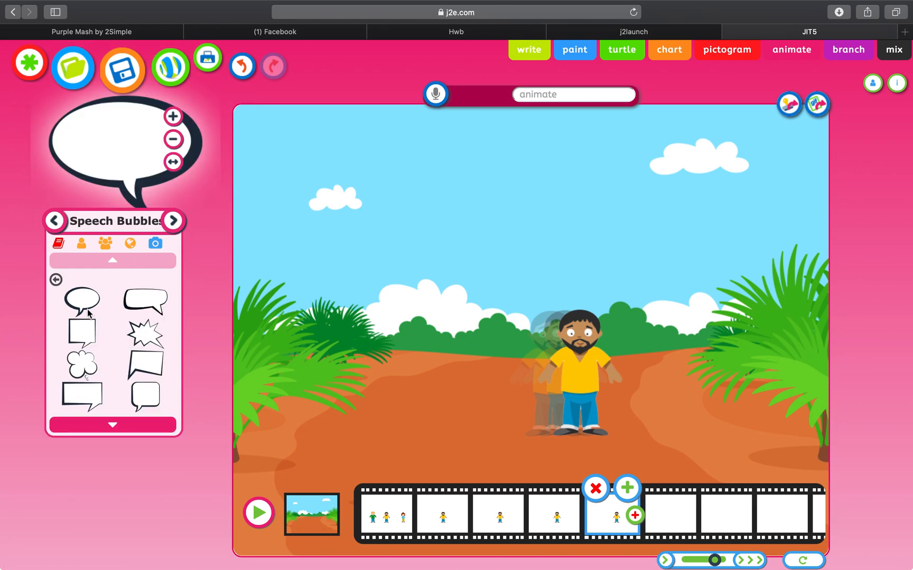
{"action": "left_click", "coordinate": [127, 306]}
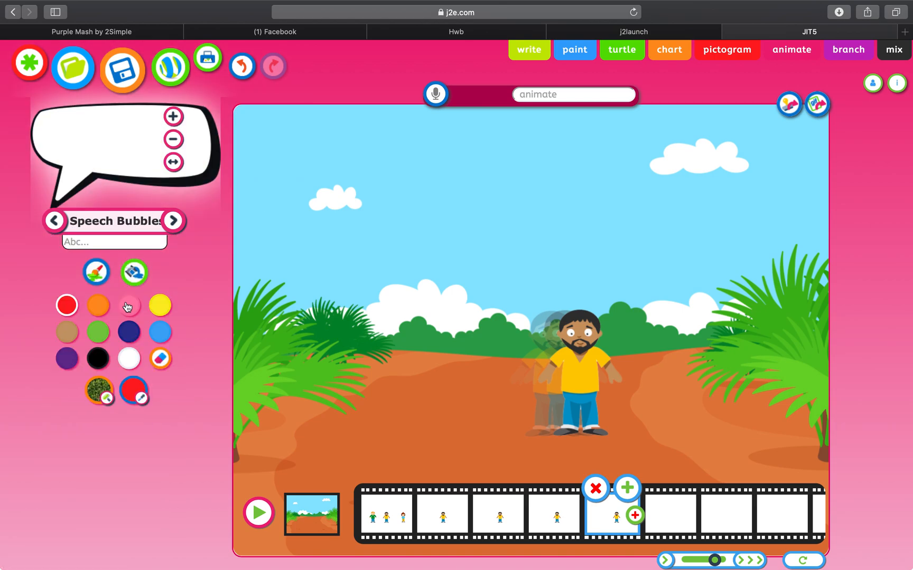
{"action": "left_click", "coordinate": [107, 243]}
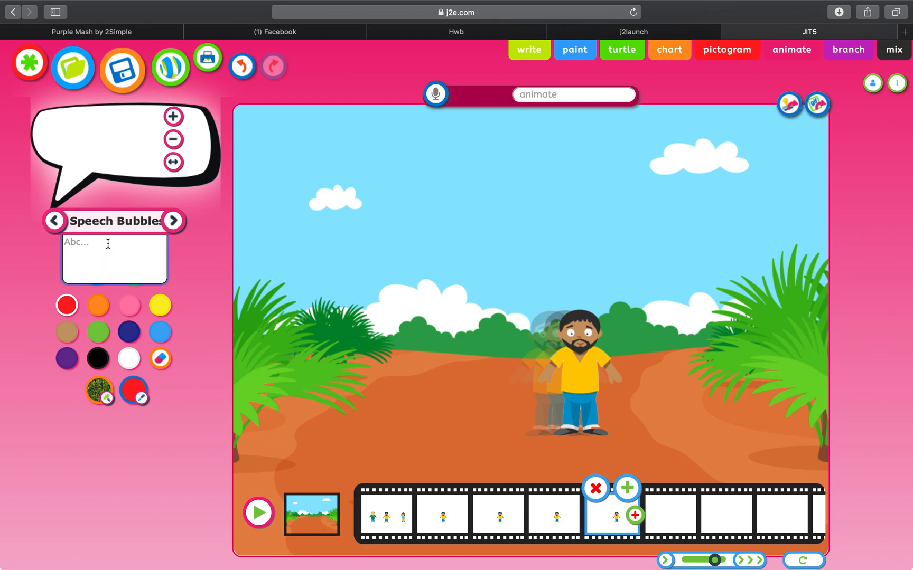
{"action": "type", "text": "Now we're stuck"}
{"action": "key", "text": "Return"}
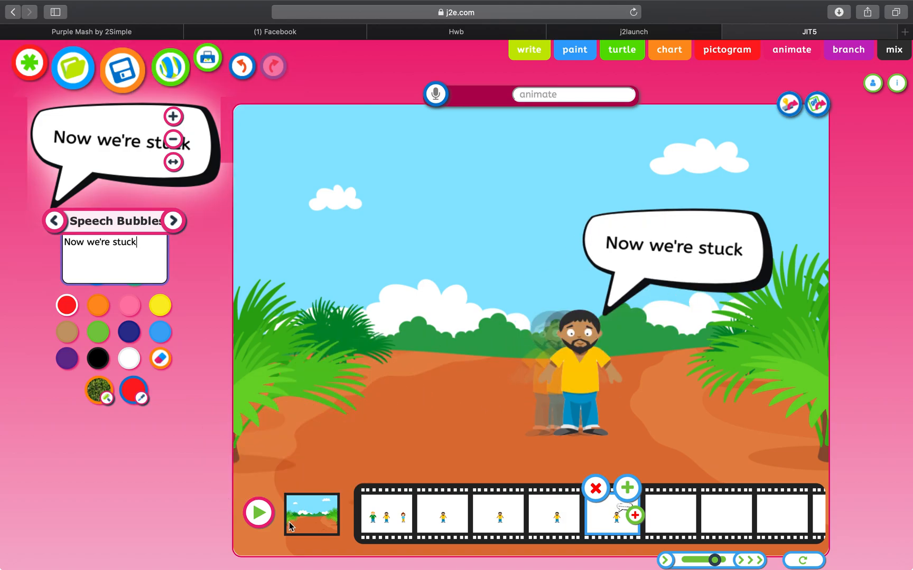
{"action": "left_click", "coordinate": [255, 514]}
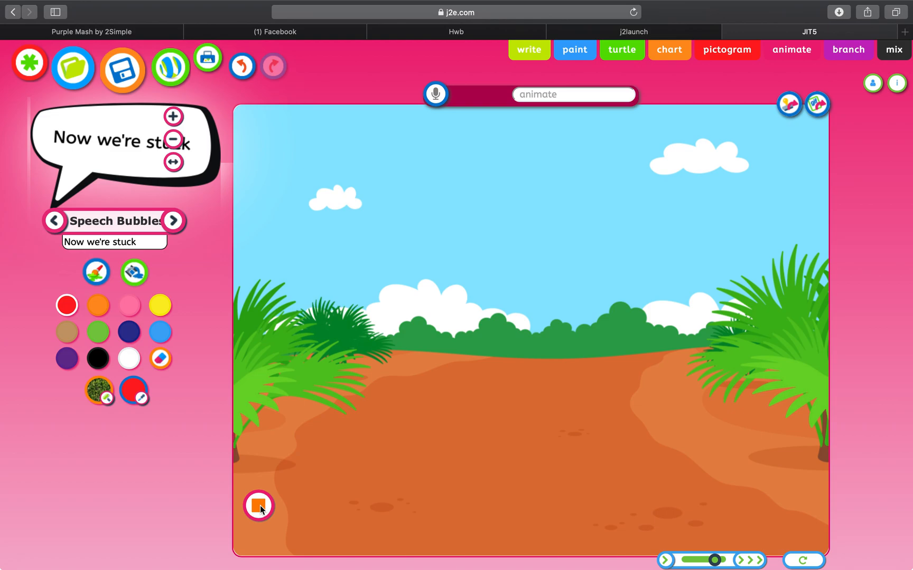
{"action": "left_click", "coordinate": [260, 506]}
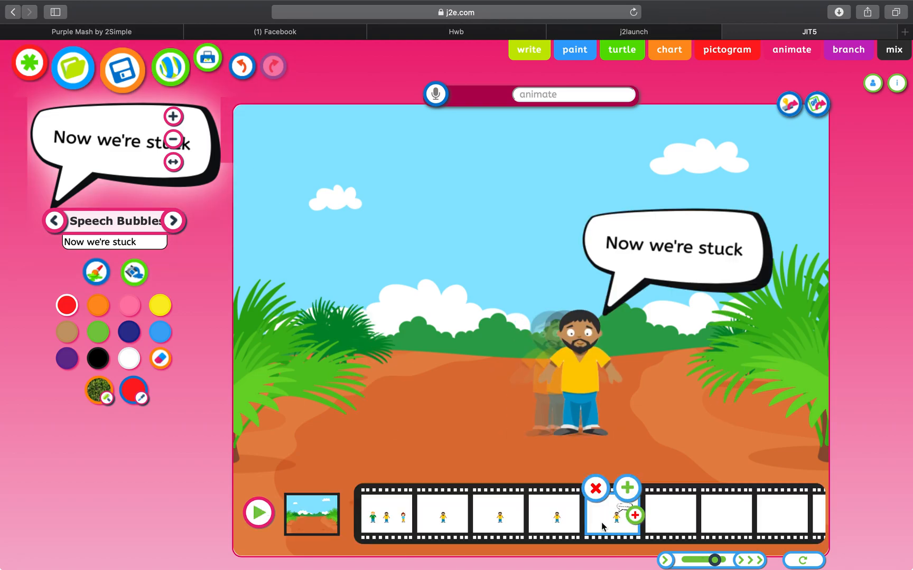
Step: Duplicate the fifth frame with its speech bubble three times and play the animation
{"action": "left_click", "coordinate": [637, 517]}
{"action": "left_click", "coordinate": [695, 519]}
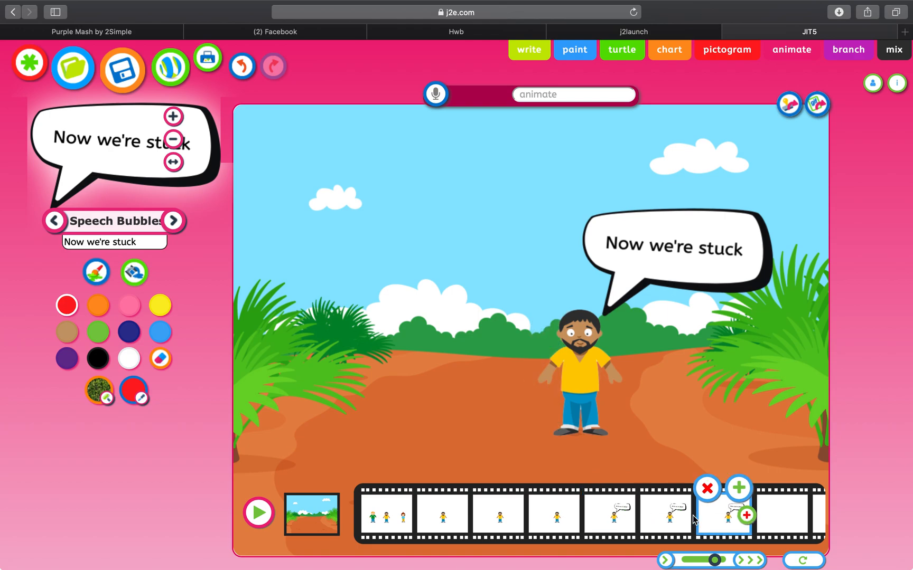
{"action": "left_click", "coordinate": [745, 516]}
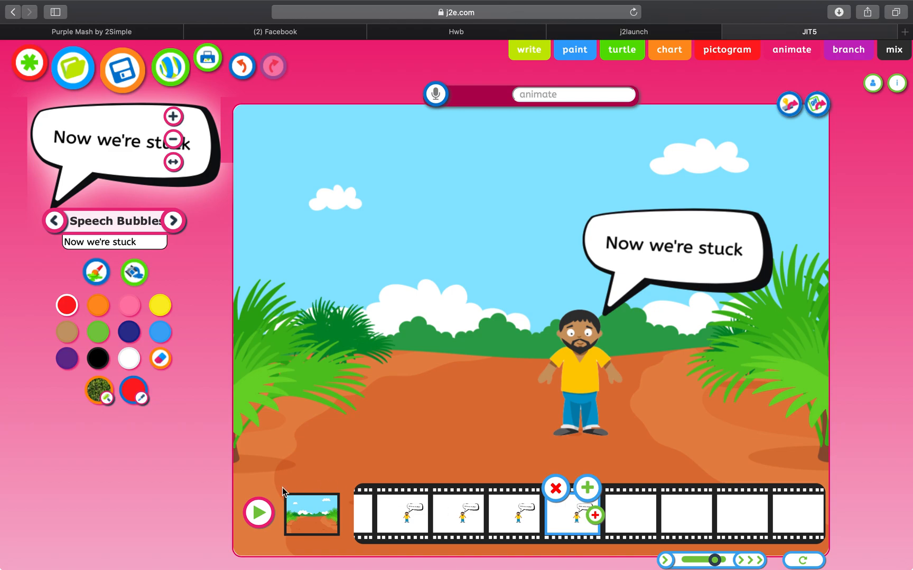
{"action": "left_click", "coordinate": [252, 518]}
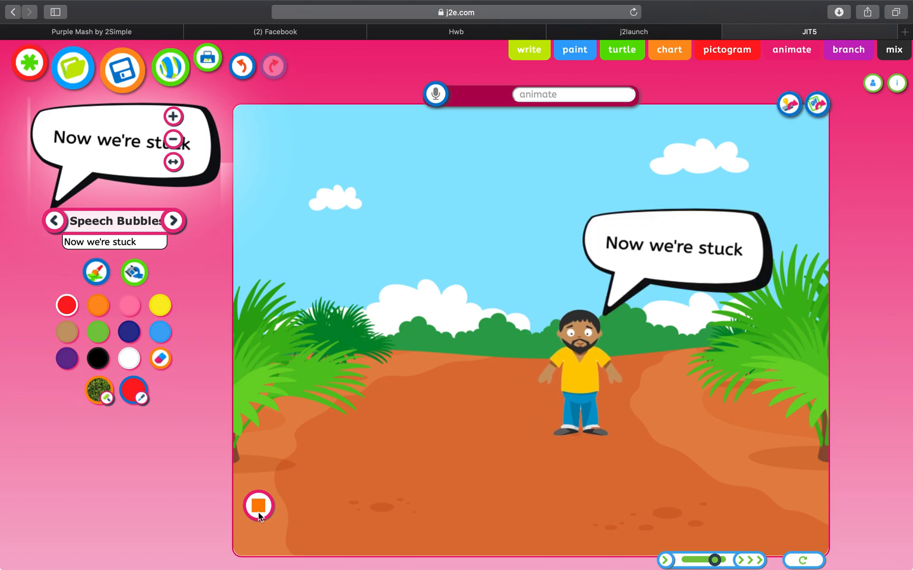
{"action": "left_click", "coordinate": [258, 508]}
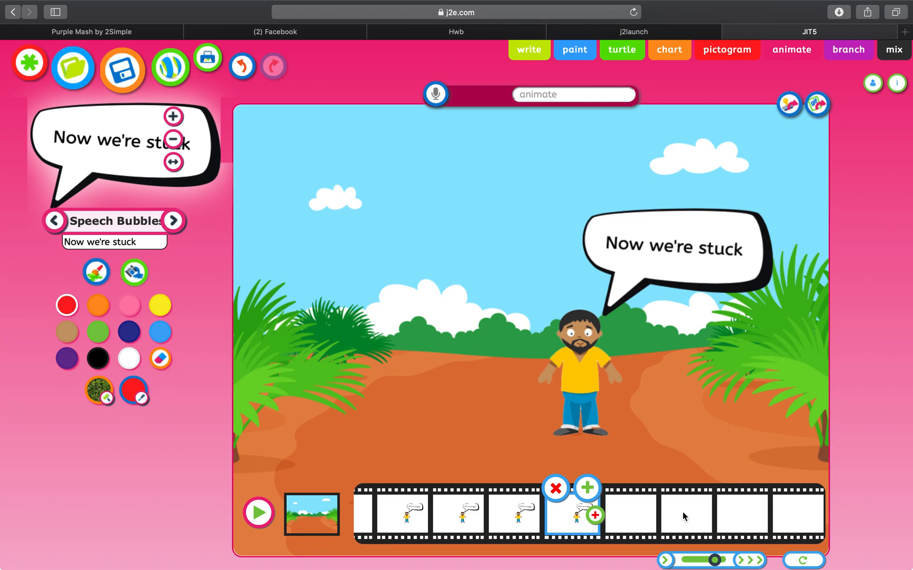
Step: Choose the ginger-haired boy in the green top from the People clip art and place him left of the man in the second frame
{"action": "left_click", "coordinate": [127, 225]}
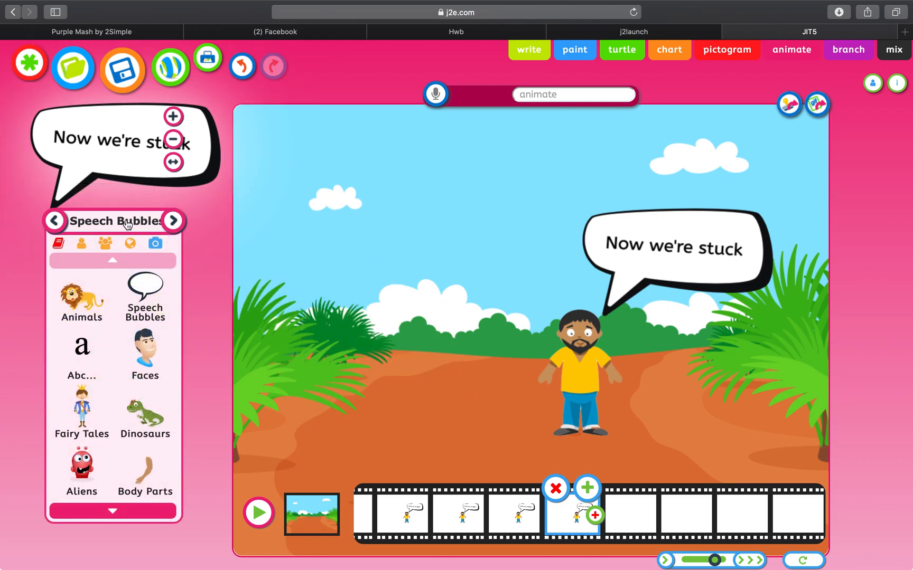
{"action": "left_click", "coordinate": [113, 512]}
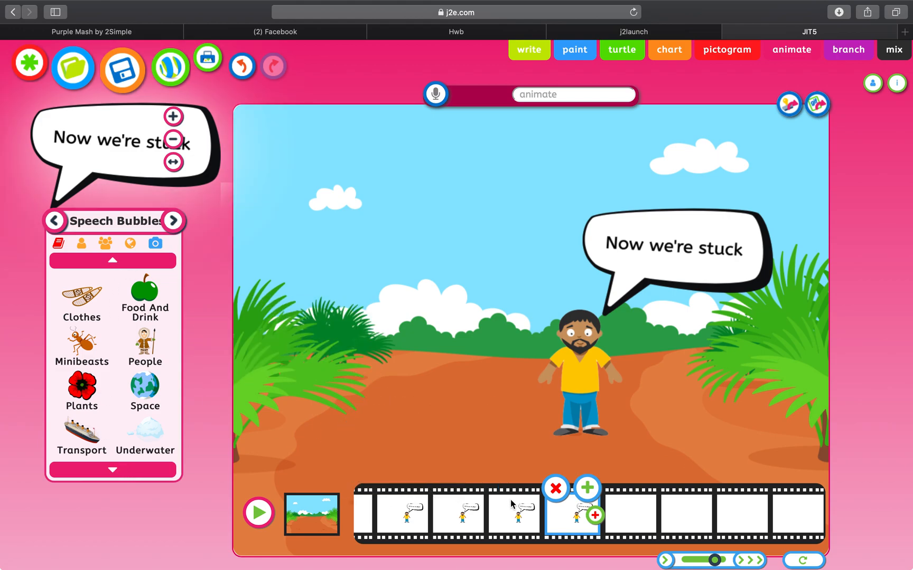
{"action": "scroll", "coordinate": [448, 510], "scroll_direction": "left", "scroll_amount": 4}
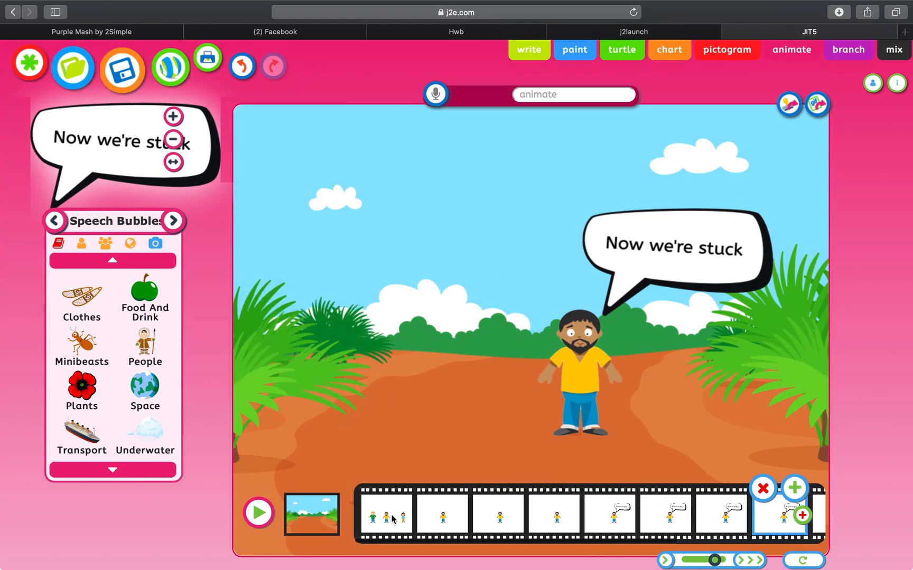
{"action": "left_click", "coordinate": [393, 520]}
{"action": "left_click", "coordinate": [452, 514]}
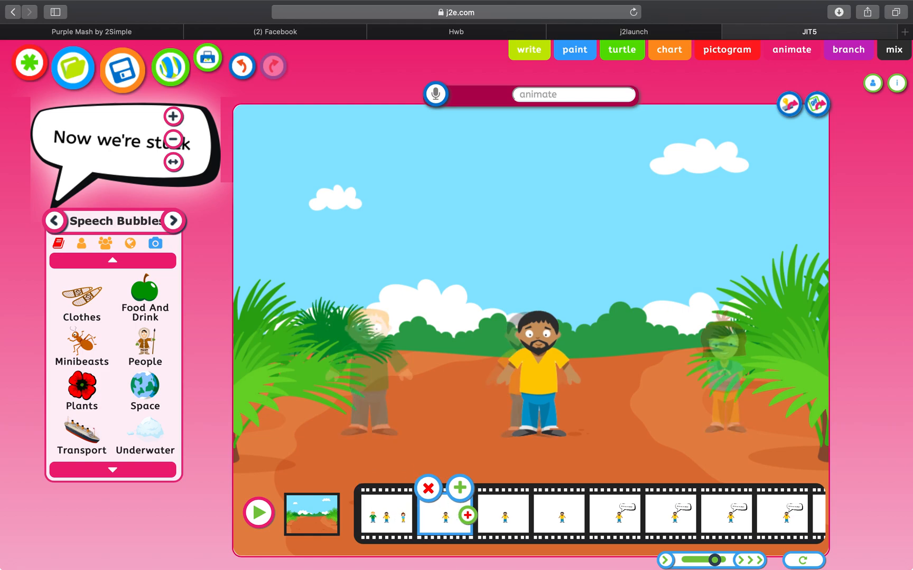
{"action": "left_click", "coordinate": [144, 340]}
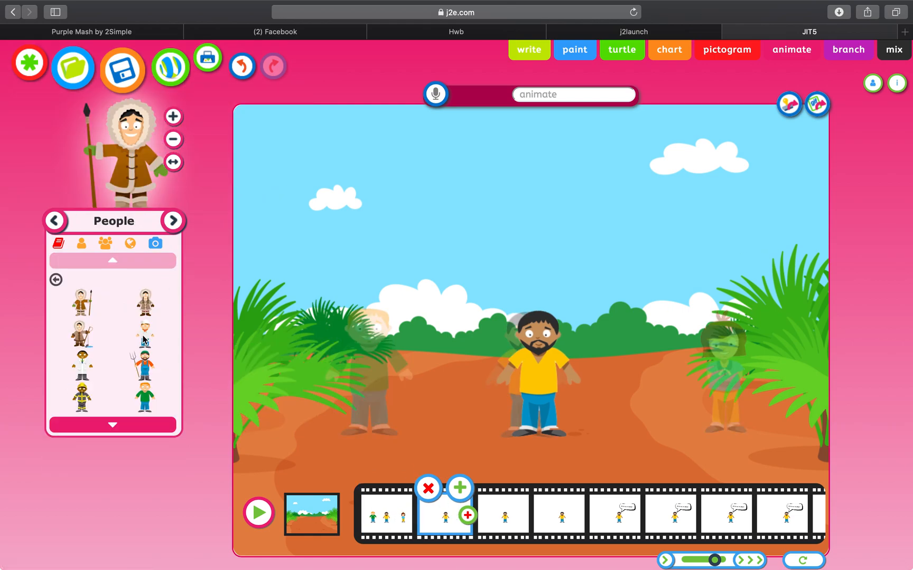
{"action": "left_click", "coordinate": [144, 399]}
{"action": "left_click", "coordinate": [382, 370]}
Step: Place the boy in the green top to the left of the man in each of frames three to six
{"action": "left_click", "coordinate": [502, 515]}
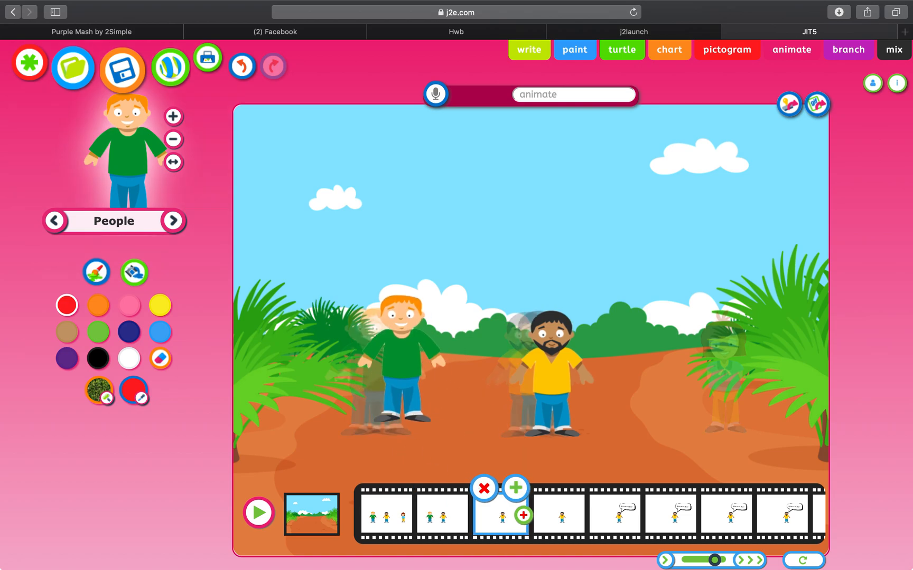
{"action": "left_click", "coordinate": [396, 365]}
{"action": "left_click", "coordinate": [564, 502]}
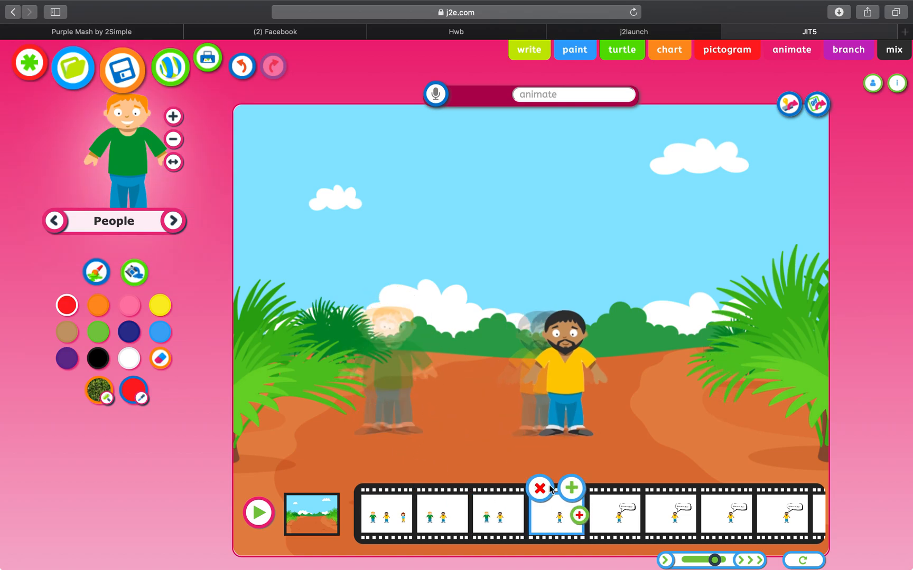
{"action": "left_click", "coordinate": [404, 367]}
{"action": "left_click", "coordinate": [614, 511]}
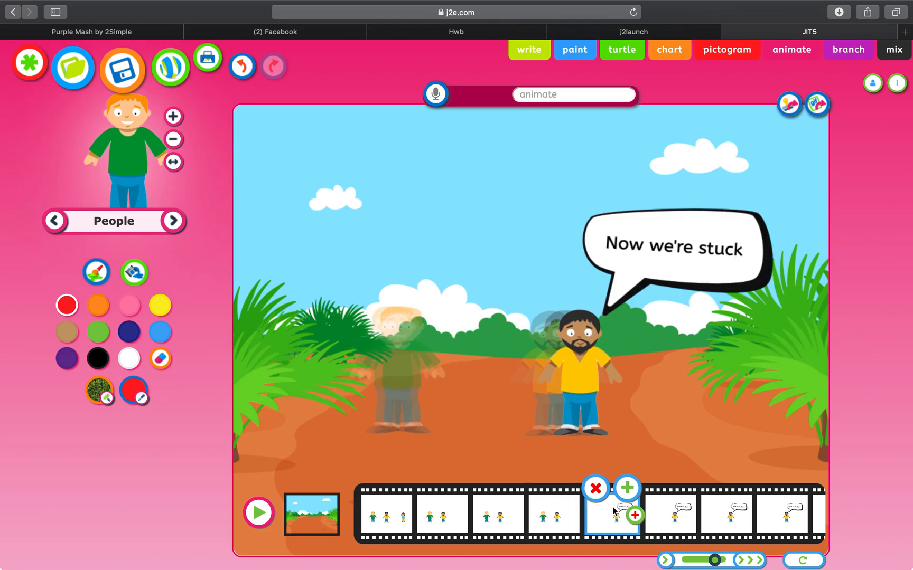
{"action": "left_click", "coordinate": [391, 368]}
{"action": "left_click", "coordinate": [688, 517]}
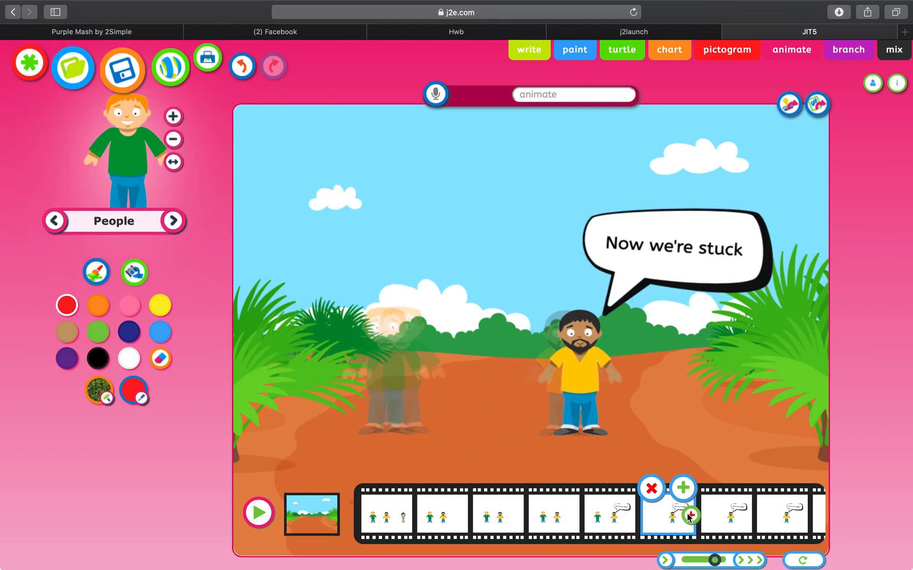
{"action": "left_click", "coordinate": [391, 367]}
Step: Play the animation to check the boy's movement, stop it and save the file
{"action": "left_click", "coordinate": [257, 512]}
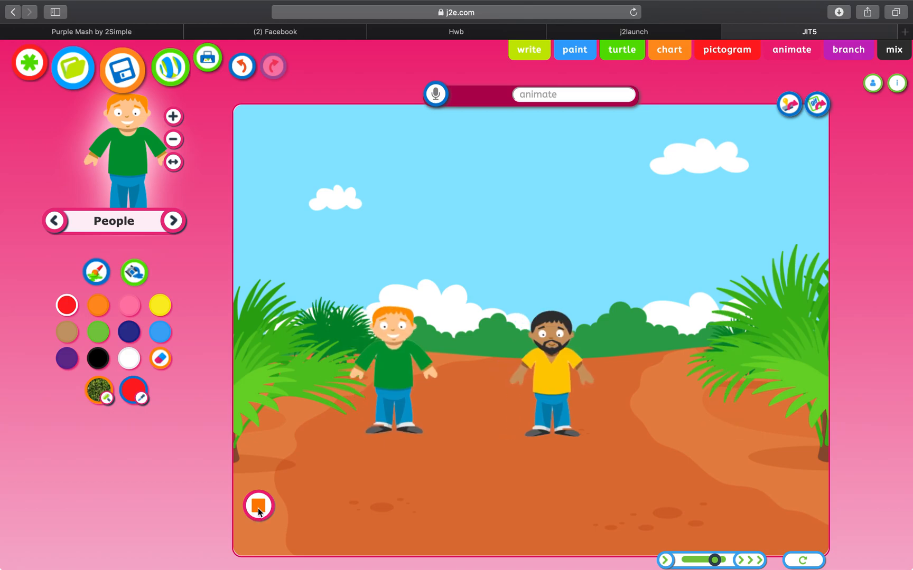
{"action": "left_click", "coordinate": [257, 509]}
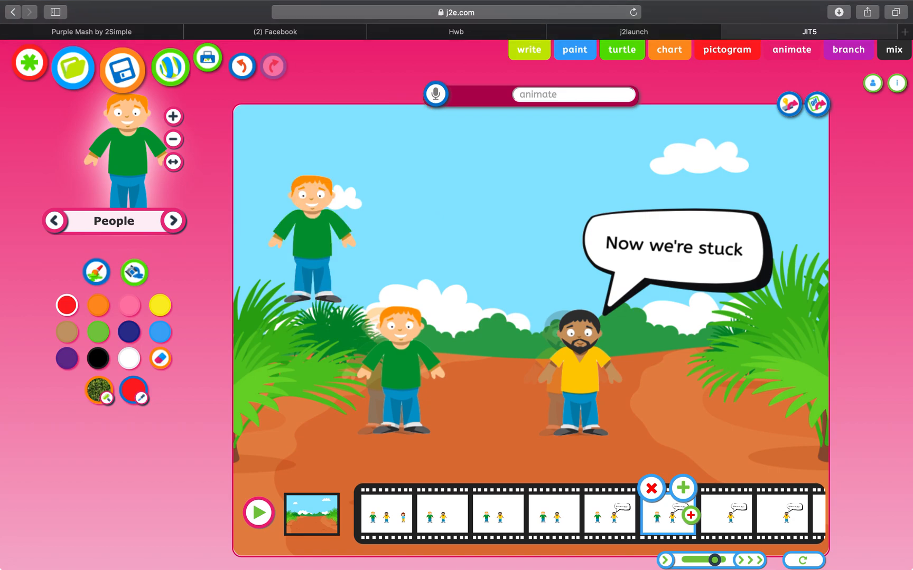
{"action": "left_click", "coordinate": [123, 78]}
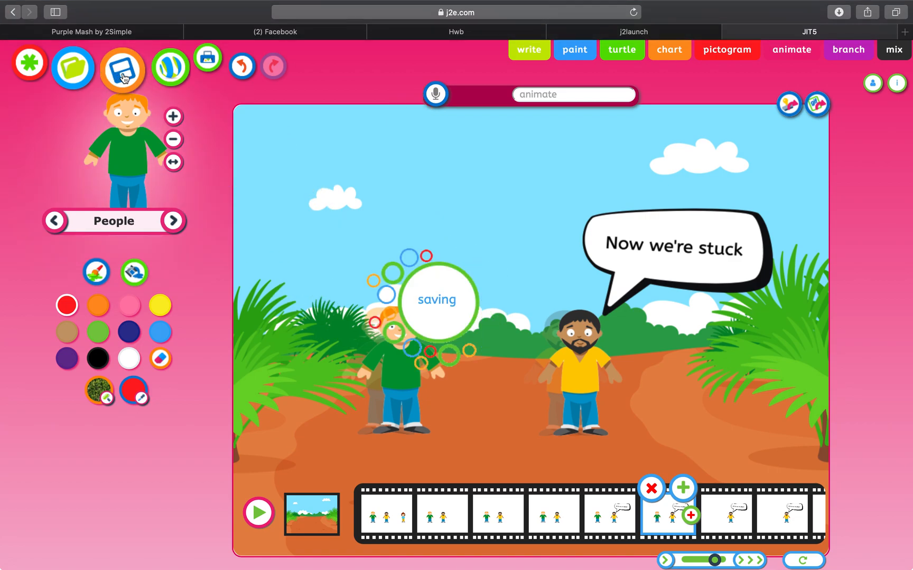